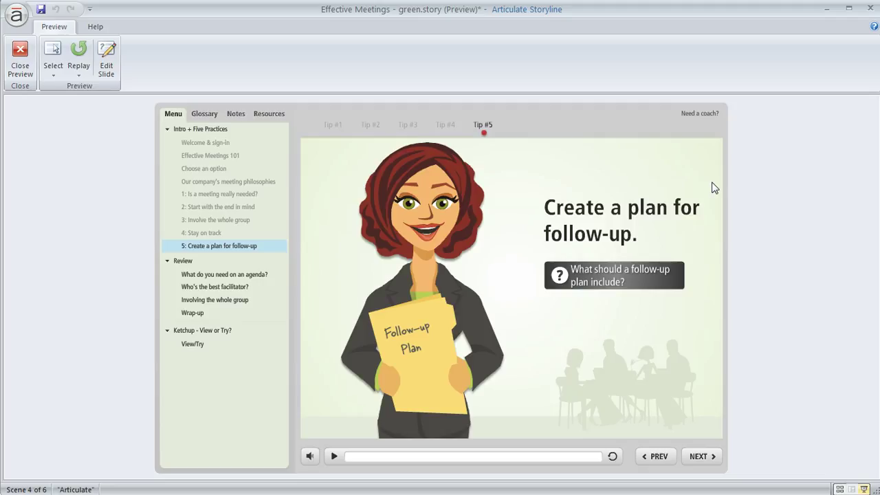
- Play the follow-up plan video, close its lightbox, then view and close the Need a coach? popup
{"action": "left_click", "coordinate": [632, 282]}
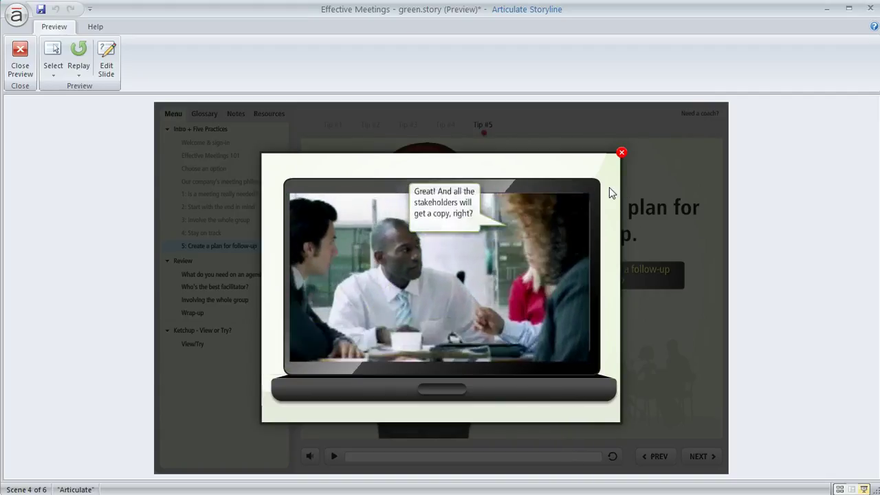
{"action": "left_click", "coordinate": [622, 152]}
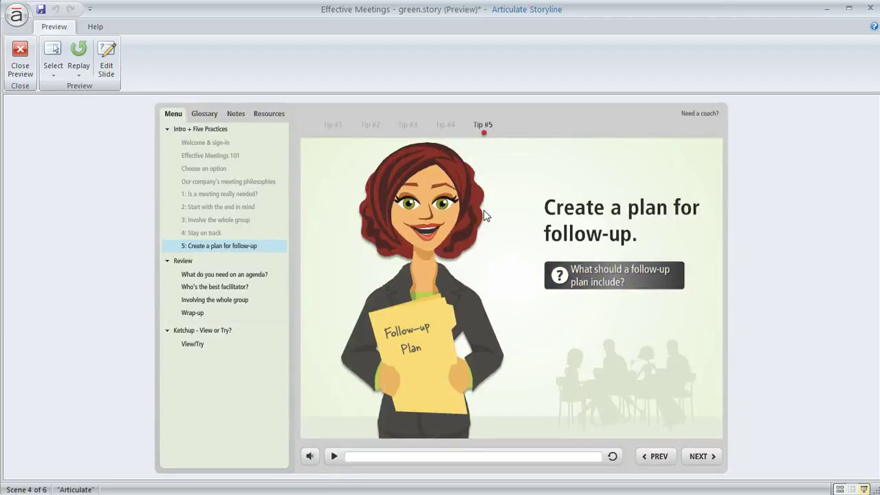
{"action": "left_click", "coordinate": [703, 115]}
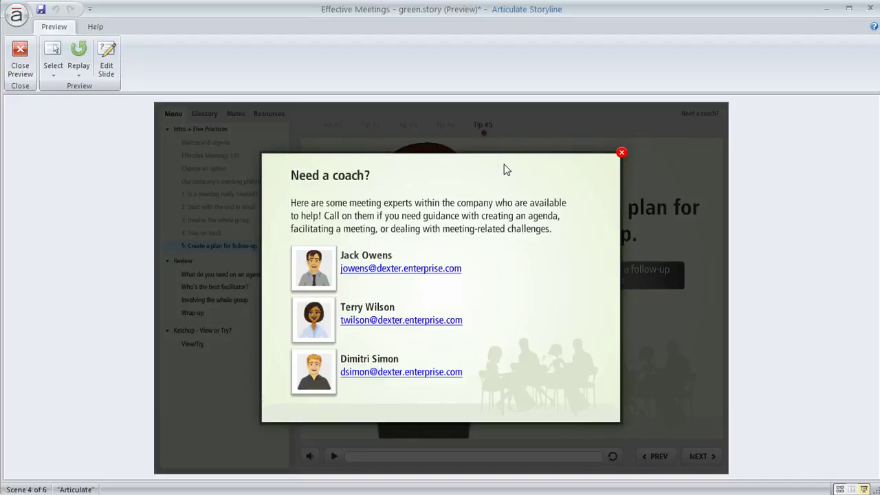
{"action": "left_click", "coordinate": [621, 152]}
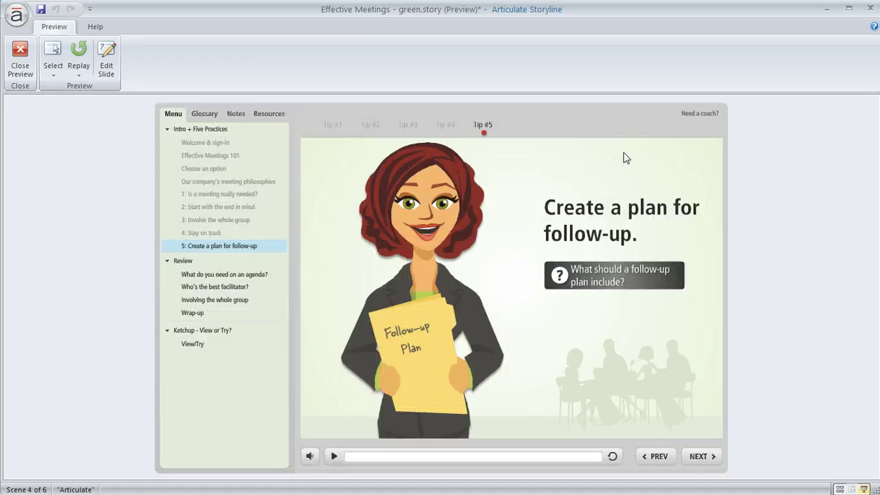
- Watch the Ketchup 'See it' demonstration on the View/Try slide, then close the preview
{"action": "left_click", "coordinate": [192, 345]}
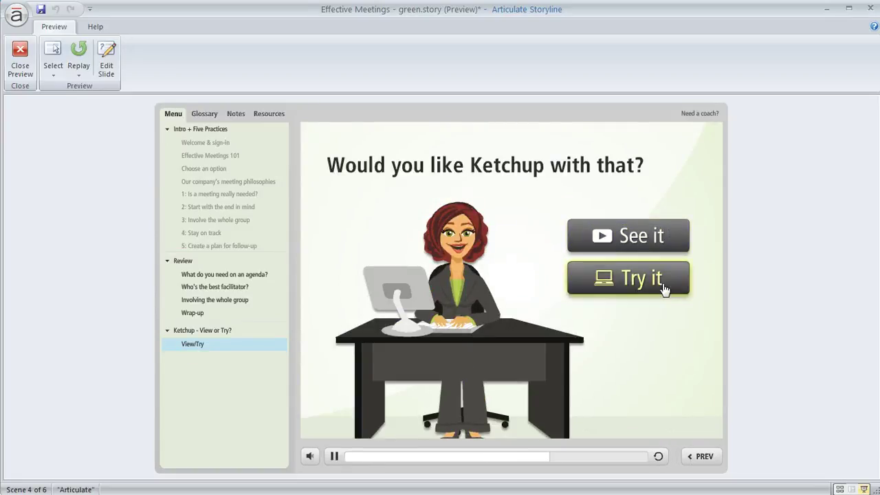
{"action": "left_click", "coordinate": [680, 238]}
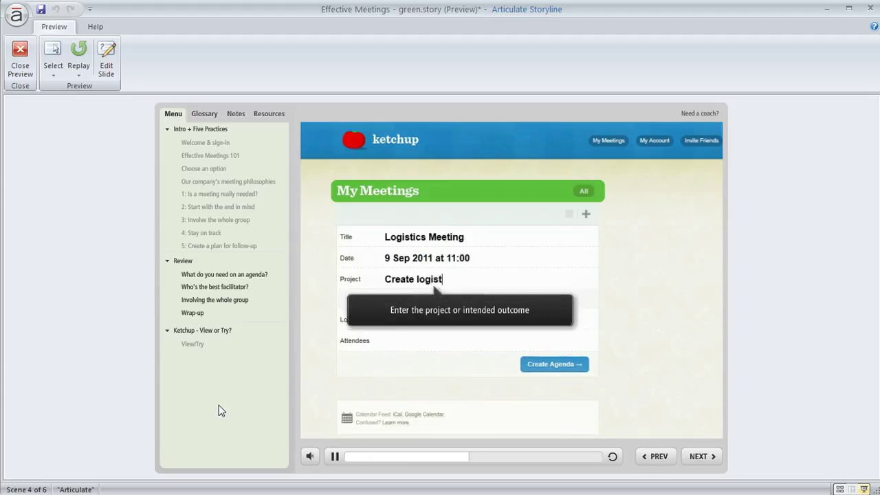
{"action": "left_click", "coordinate": [14, 63]}
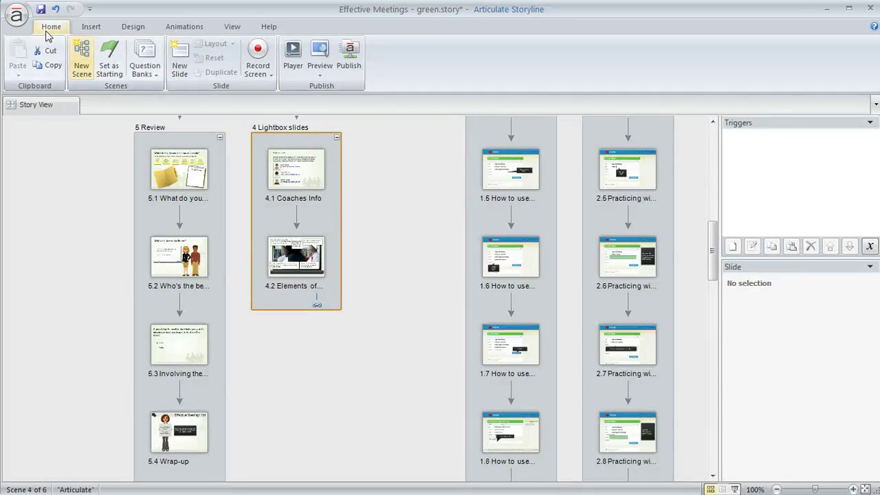
- Open Player Properties and display the Menu settings
{"action": "left_click", "coordinate": [293, 52]}
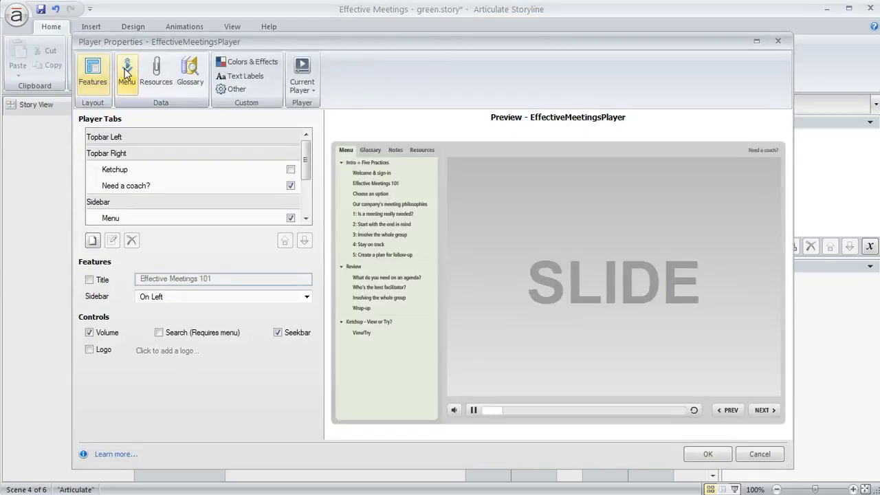
{"action": "left_click", "coordinate": [126, 73]}
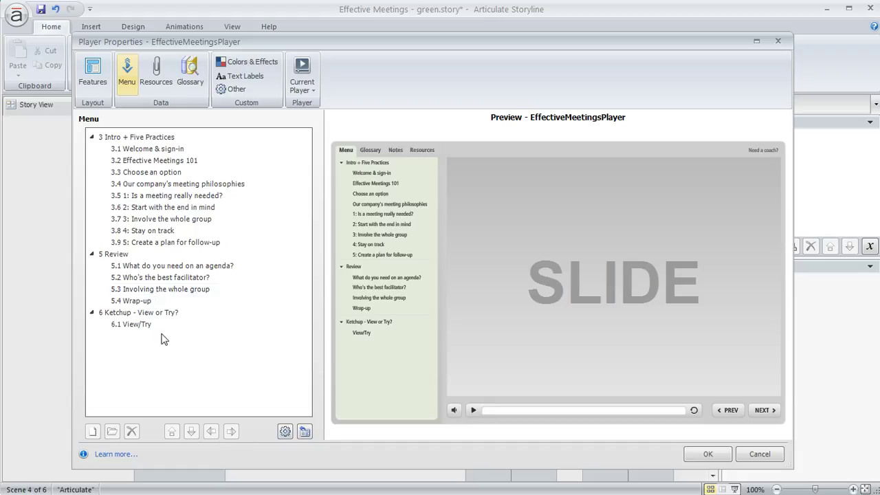
{"action": "left_click", "coordinate": [304, 432]}
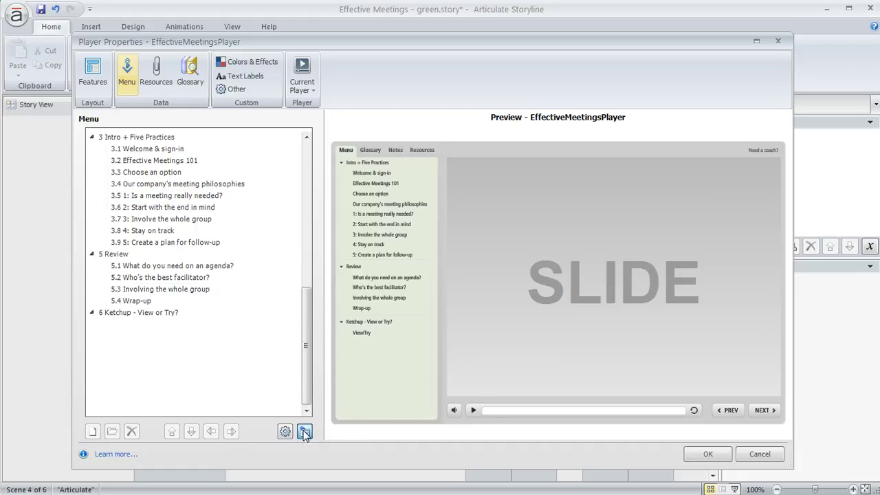
{"action": "left_click_drag", "start_coordinate": [305, 383], "coordinate": [318, 269]}
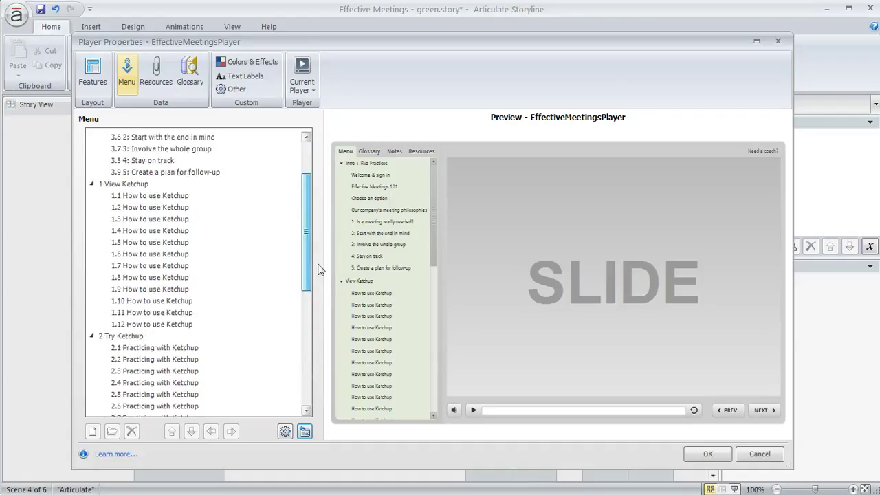
{"action": "left_click", "coordinate": [118, 185]}
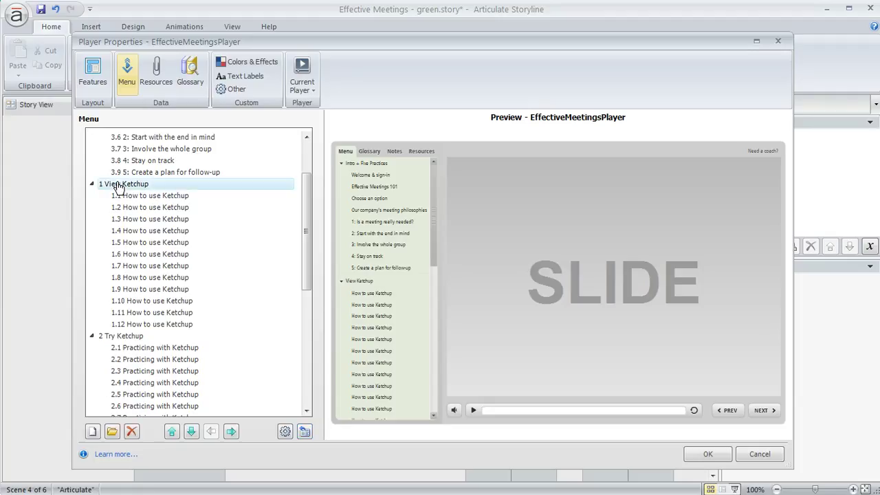
{"action": "left_click", "coordinate": [124, 337]}
{"action": "left_click_drag", "start_coordinate": [307, 210], "coordinate": [287, 341]}
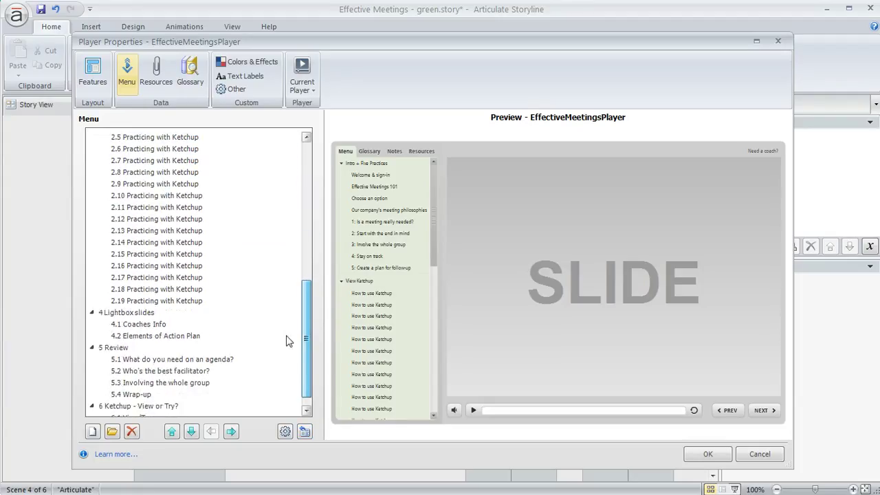
{"action": "left_click", "coordinate": [124, 316]}
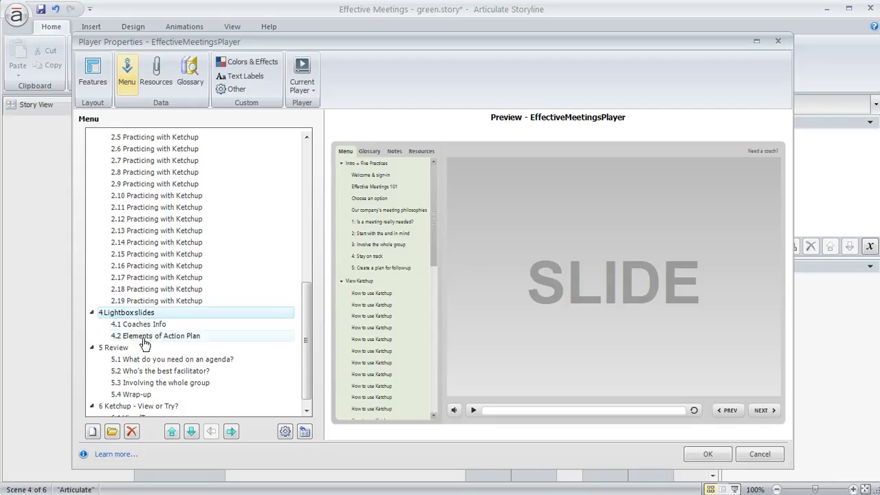
{"action": "left_click_drag", "start_coordinate": [309, 352], "coordinate": [307, 217]}
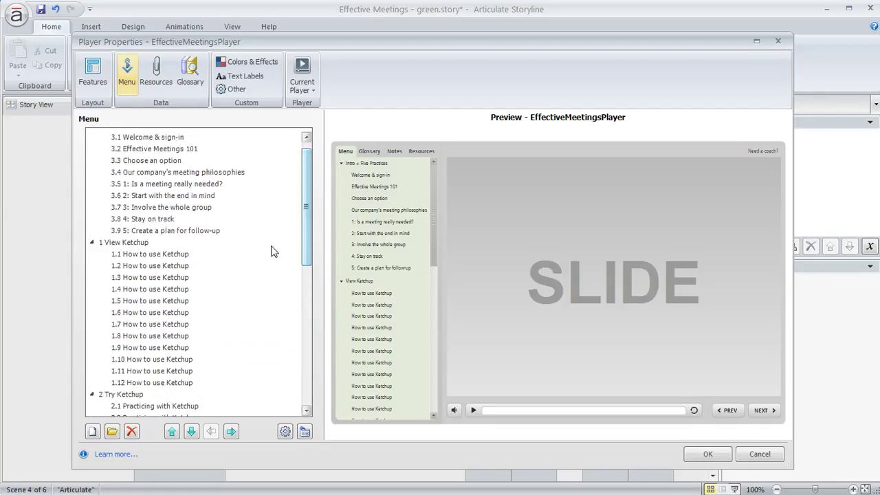
- Delete the '1.1 How to use Ketchup' entry from the menu tree
{"action": "left_click", "coordinate": [163, 256]}
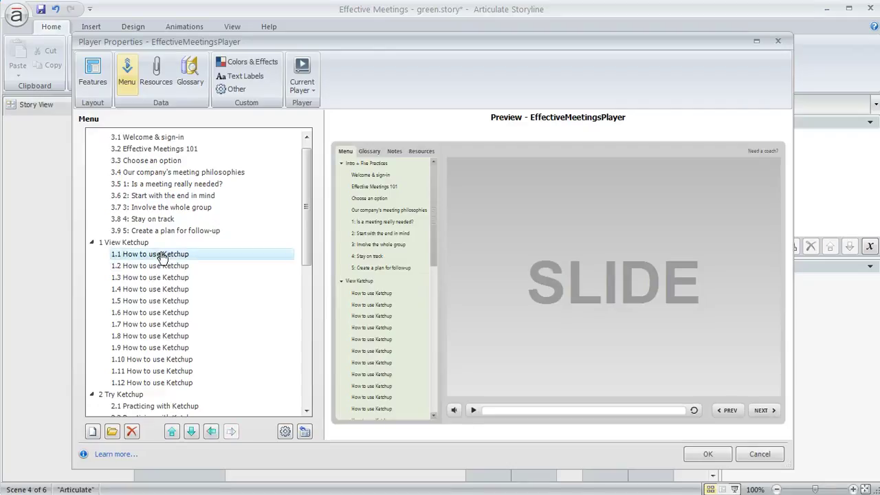
{"action": "left_click", "coordinate": [131, 432]}
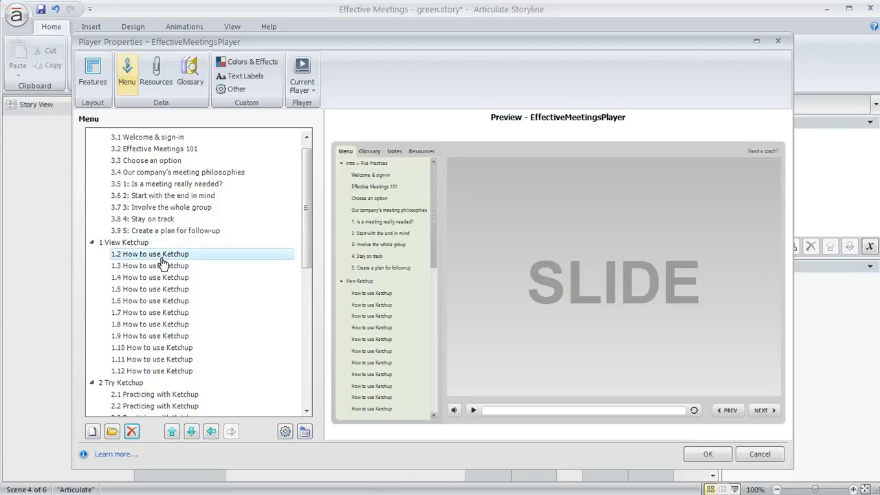
- Delete the View Ketchup, Try Ketchup and Lightbox slides headings, removing their child slides too
{"action": "left_click", "coordinate": [120, 244]}
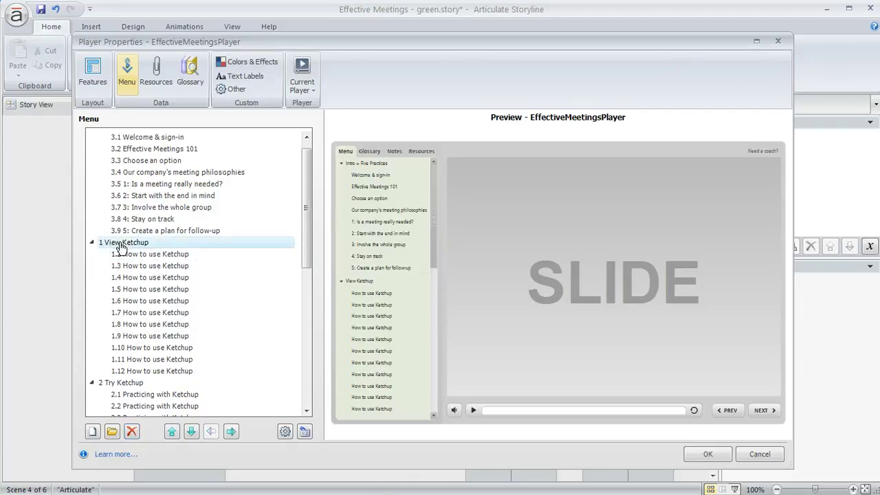
{"action": "left_click", "coordinate": [134, 433]}
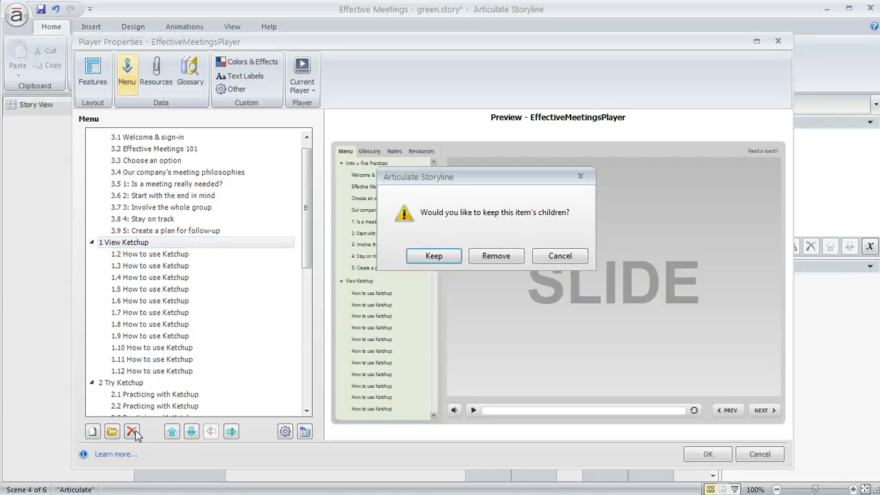
{"action": "left_click", "coordinate": [509, 257]}
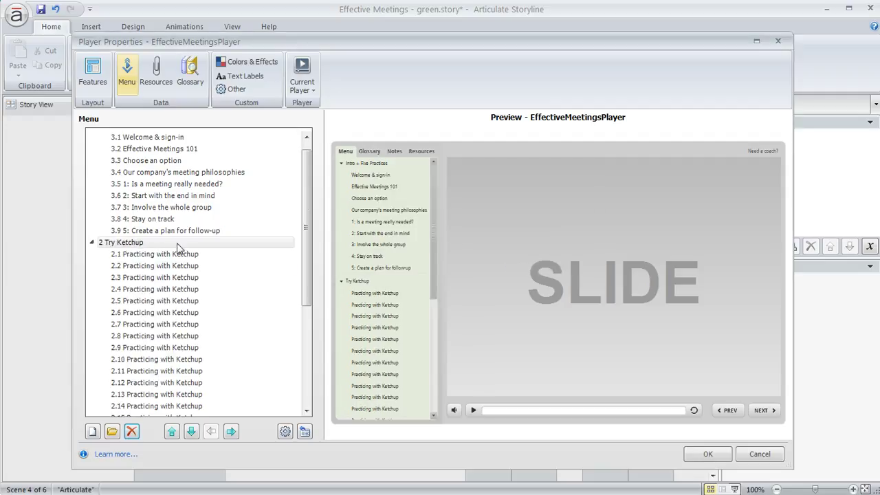
{"action": "left_click", "coordinate": [133, 431]}
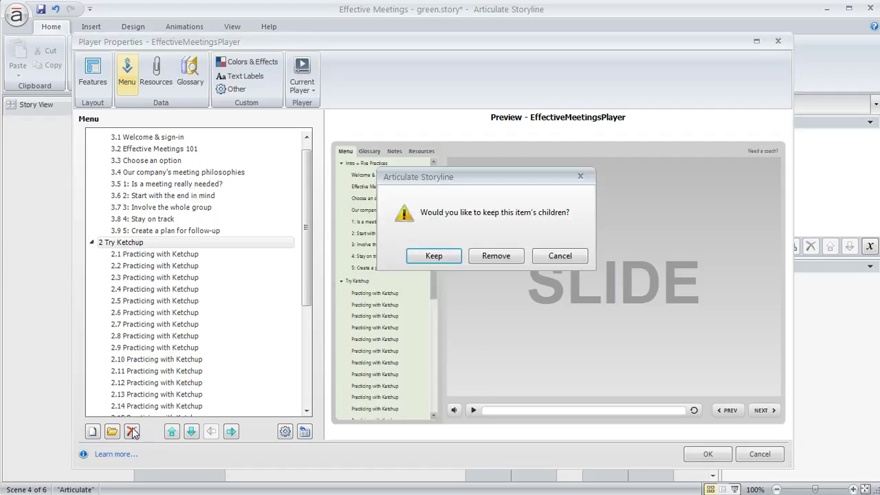
{"action": "left_click", "coordinate": [496, 255]}
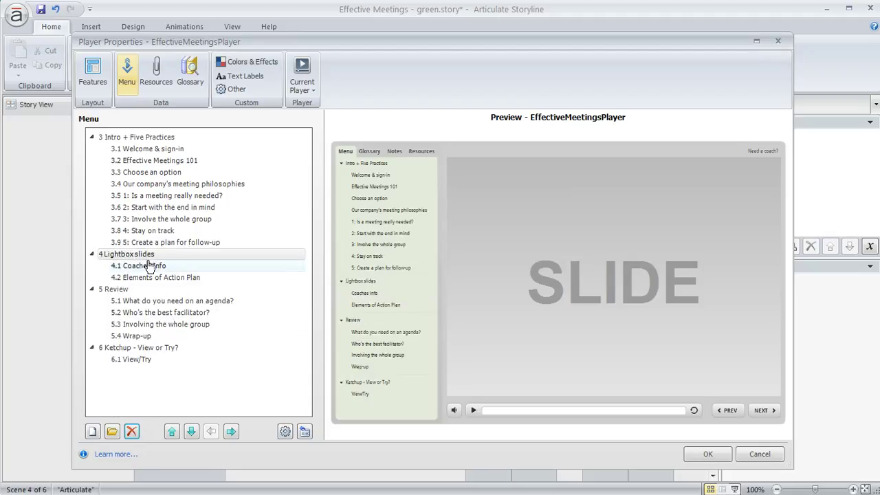
{"action": "left_click", "coordinate": [132, 432]}
{"action": "left_click", "coordinate": [496, 256]}
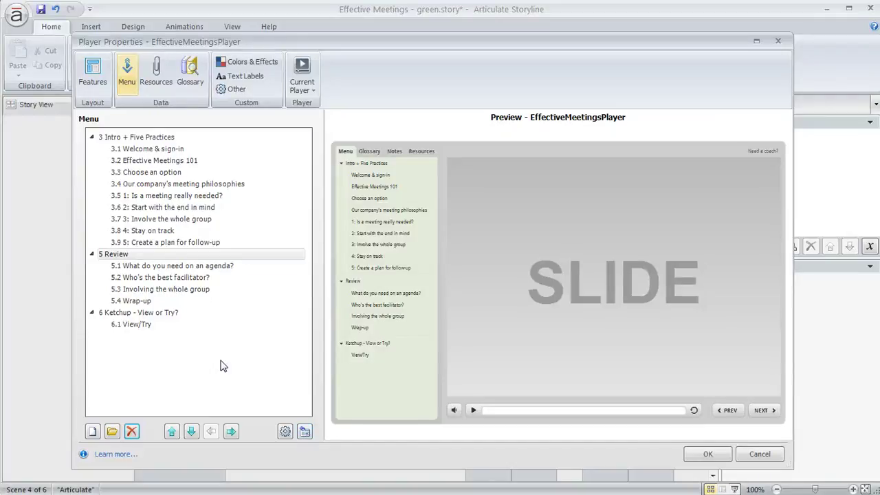
- Insert slides 4.1 Coaches Info and 4.2 Elements of Action Plan from the project
{"action": "left_click", "coordinate": [112, 438]}
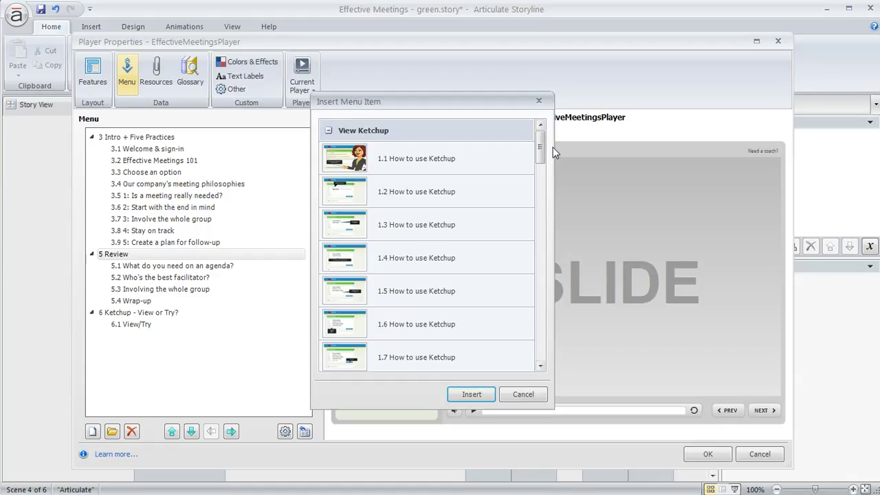
{"action": "left_click_drag", "start_coordinate": [540, 146], "coordinate": [546, 321]}
{"action": "left_click", "coordinate": [440, 251]}
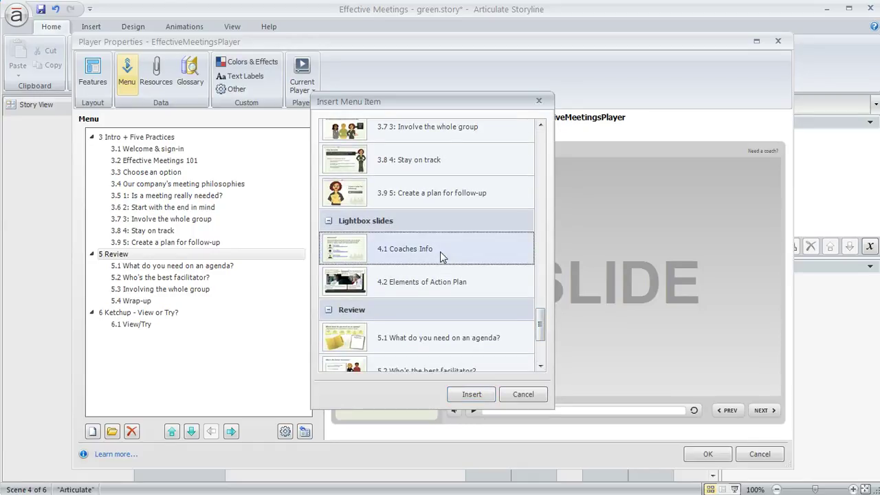
{"action": "left_click", "coordinate": [471, 287], "text": "shift"}
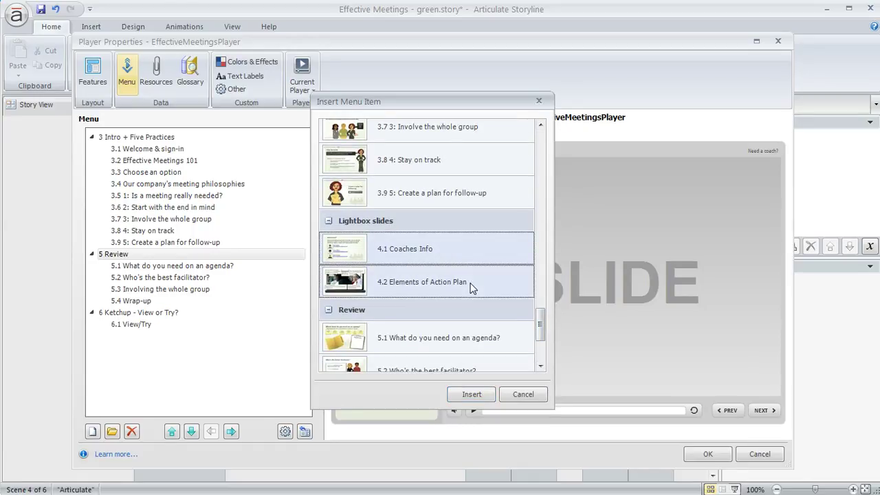
{"action": "left_click", "coordinate": [475, 394]}
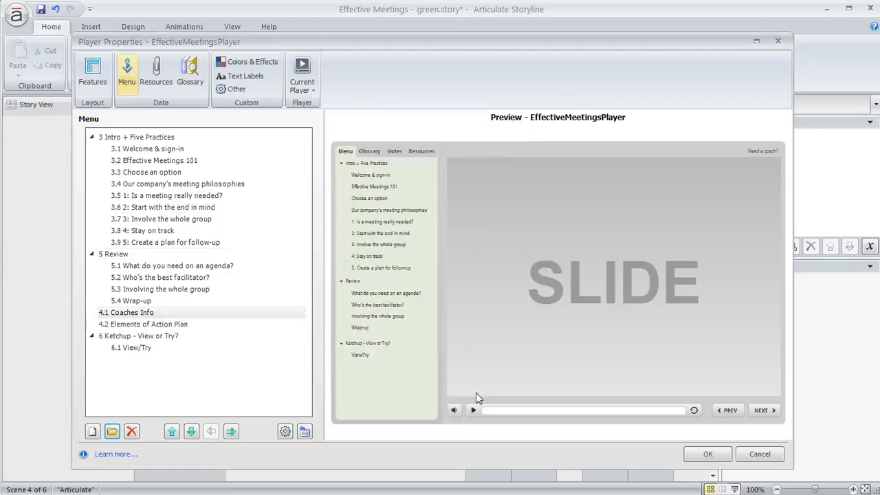
{"action": "left_click", "coordinate": [144, 324]}
{"action": "left_click", "coordinate": [140, 304]}
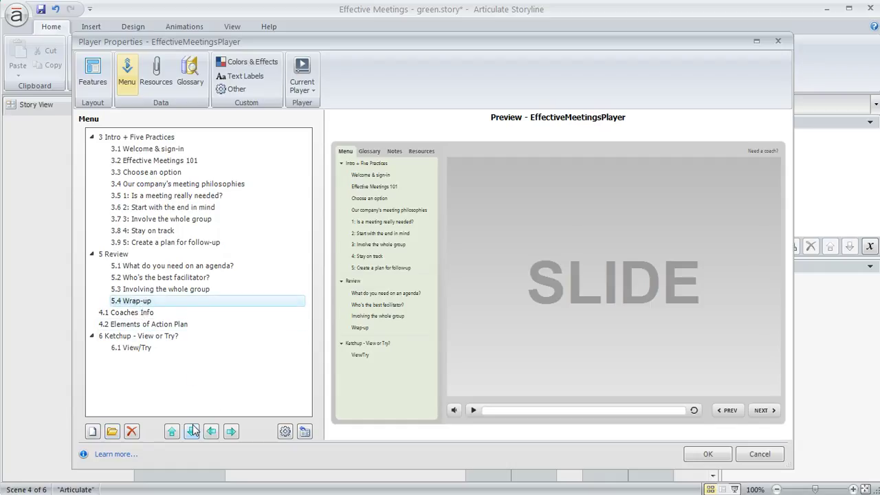